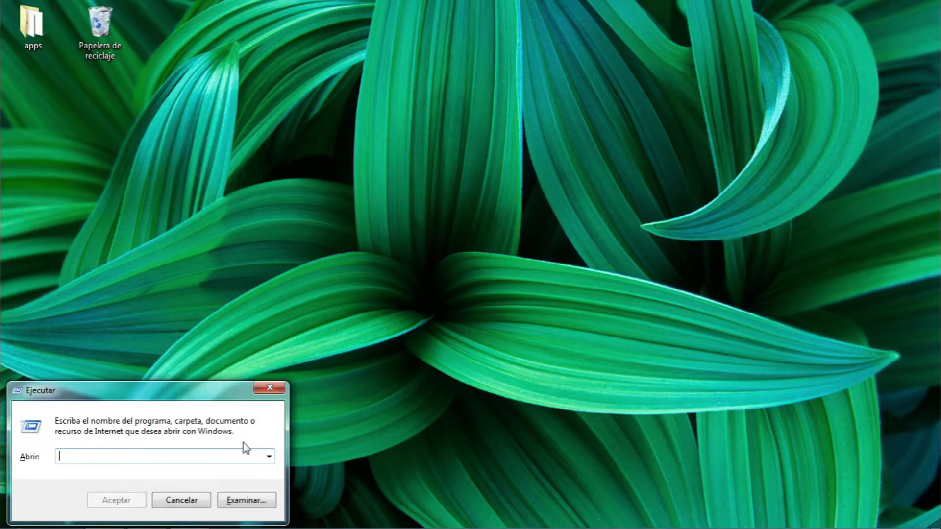
# Open the Windows Temp folder with the Run command temp.
pyautogui.write('temp')
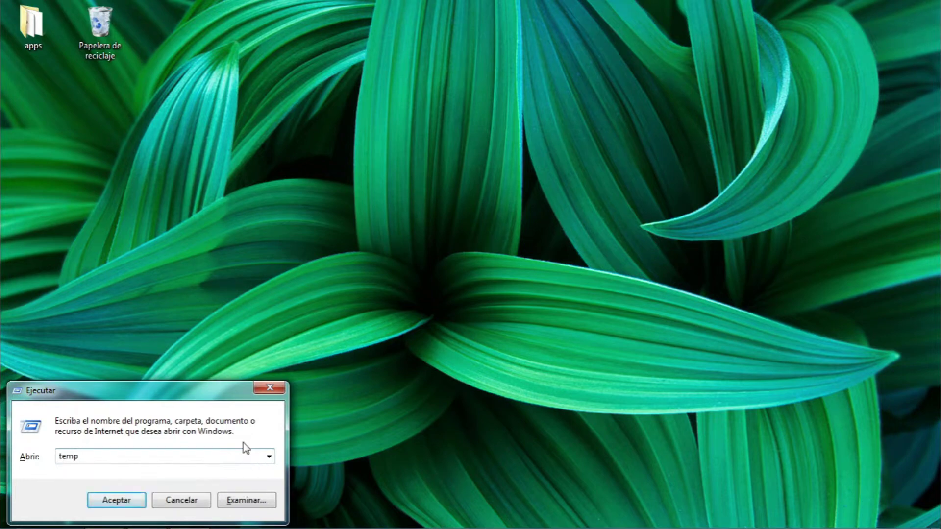
pyautogui.press('Return')
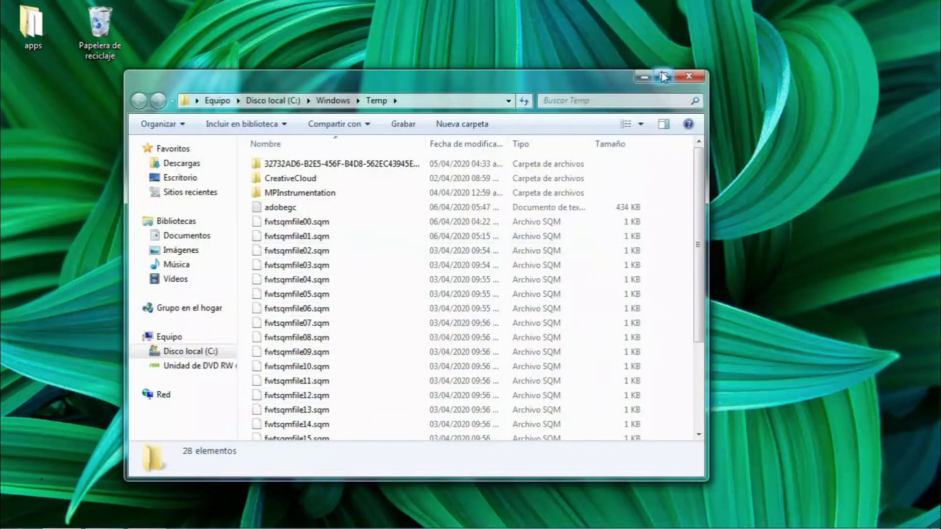
pyautogui.scroll(-4, 691, 299)
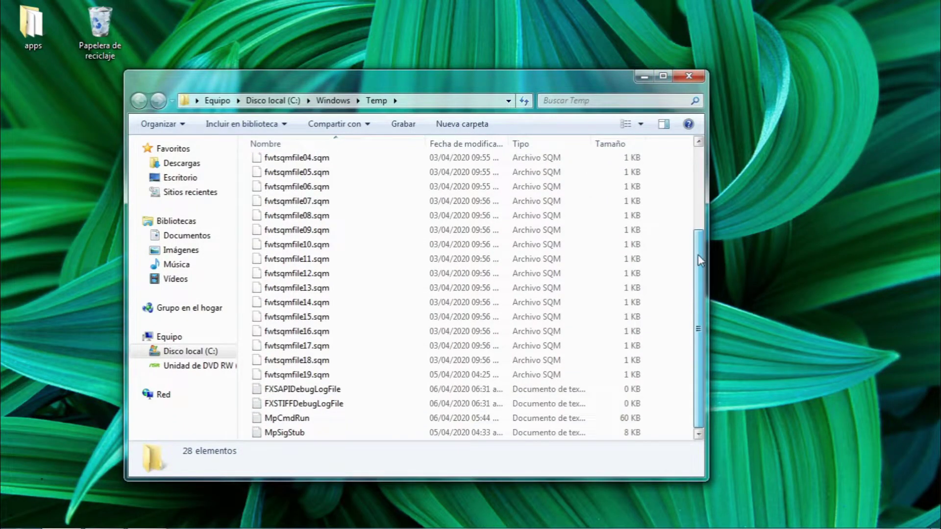
# Move everything in the Windows Temp folder to the Recycle Bin, skipping all files in use, and close the folder.
pyautogui.moveTo(698, 255); pyautogui.dragTo(499, 412)
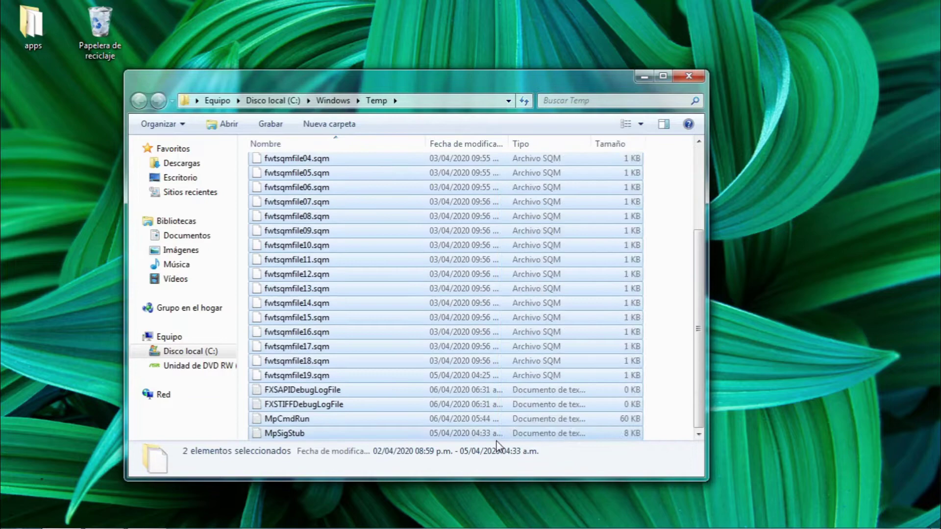
pyautogui.rightClick(495, 406)
pyautogui.click(520, 362)
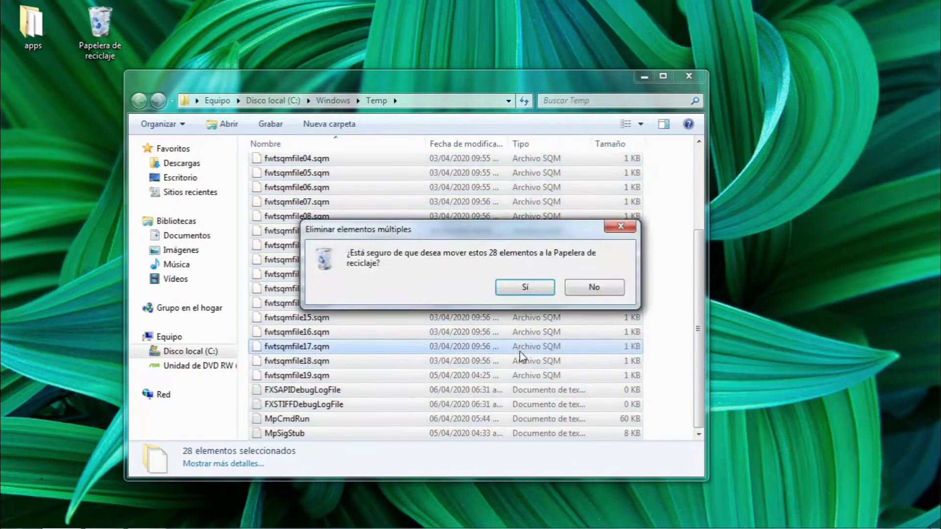
pyautogui.click(520, 289)
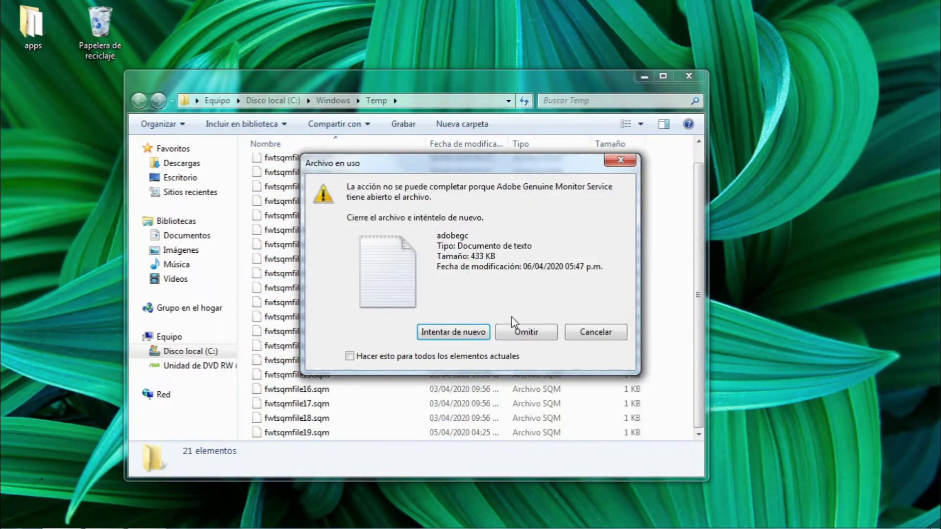
pyautogui.click(445, 357)
pyautogui.click(513, 337)
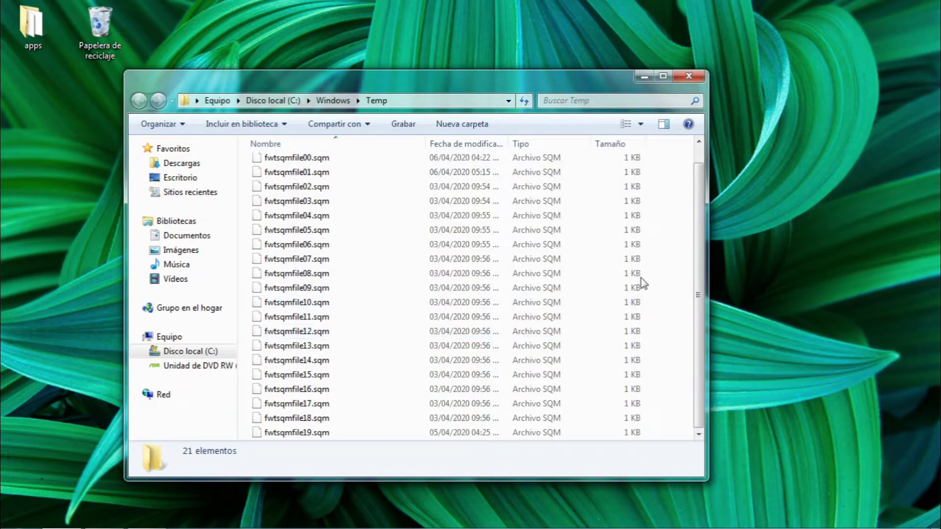
pyautogui.moveTo(699, 213); pyautogui.dragTo(695, 164)
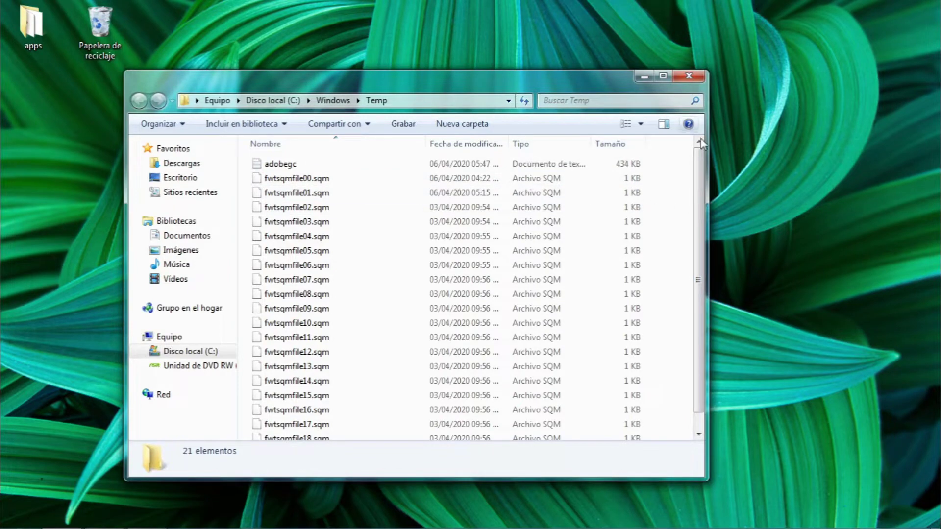
pyautogui.click(688, 76)
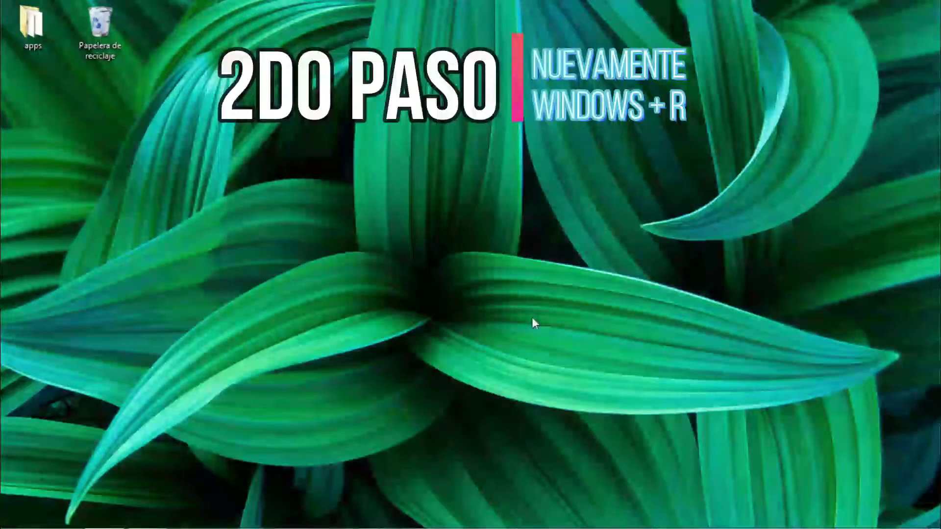
# Open the user's local Temp folder with the Run command %temp%.
pyautogui.press('super+r')
pyautogui.press('BackSpace')
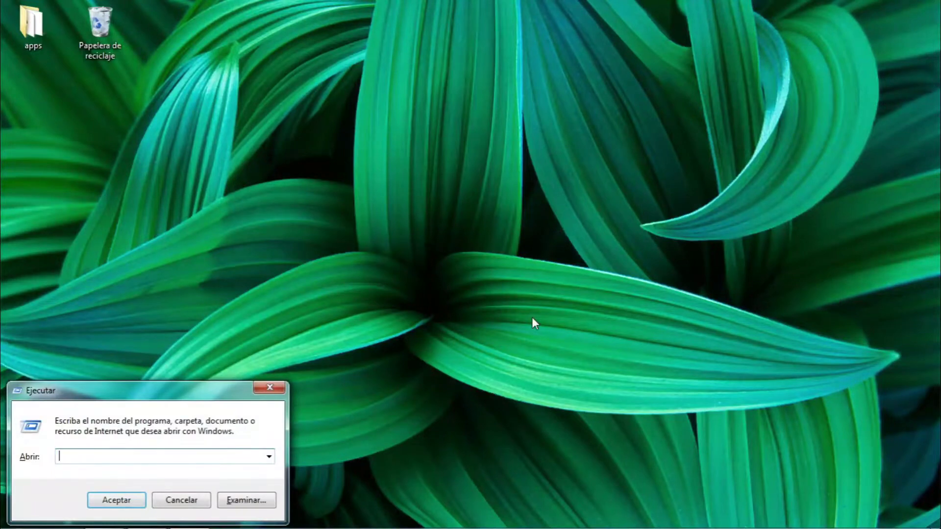
pyautogui.write('%')
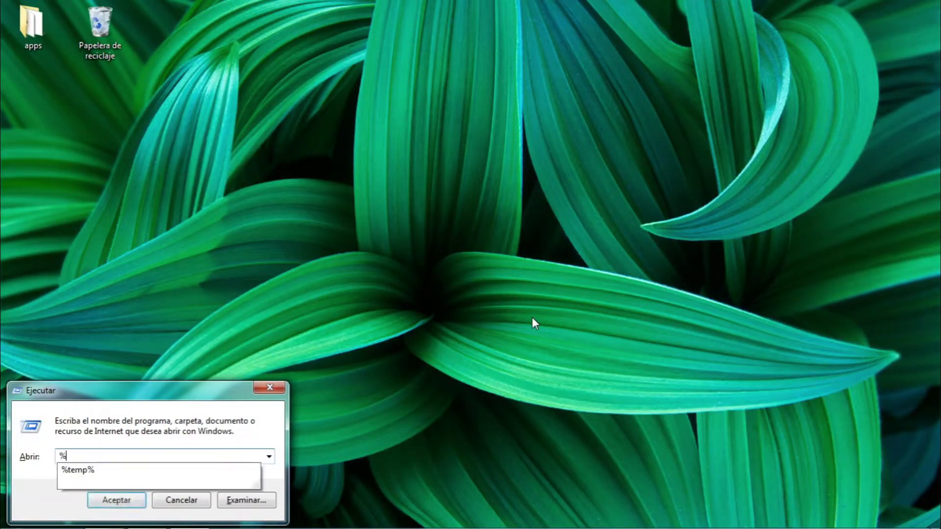
pyautogui.press('Down')
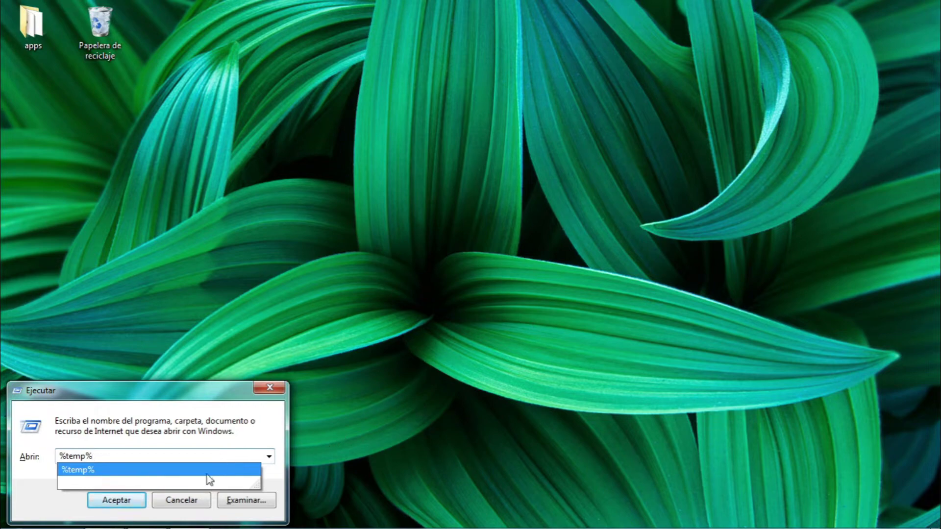
pyautogui.click(162, 470)
pyautogui.click(126, 499)
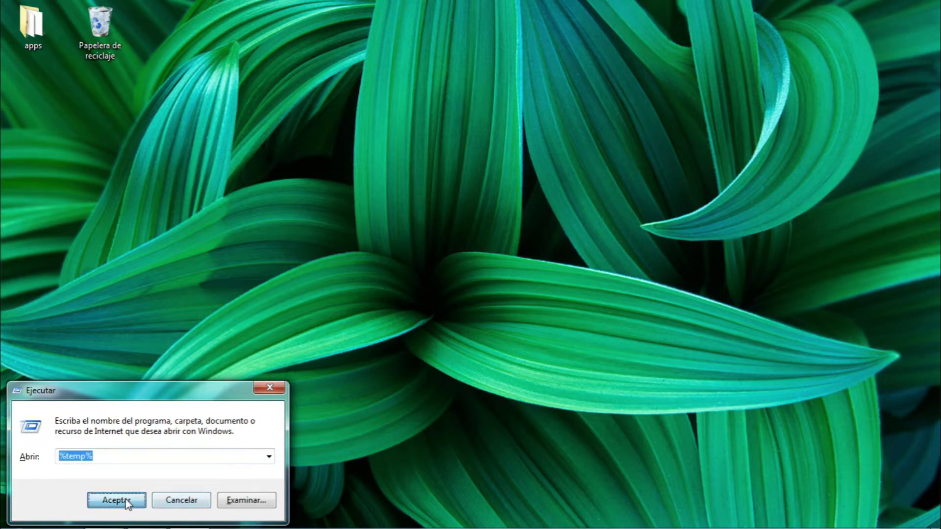
# Move everything in the user's Temp folder to the Recycle Bin, including the shared folder, skipping all files in use, and close the folder.
pyautogui.moveTo(684, 166); pyautogui.dragTo(412, 512)
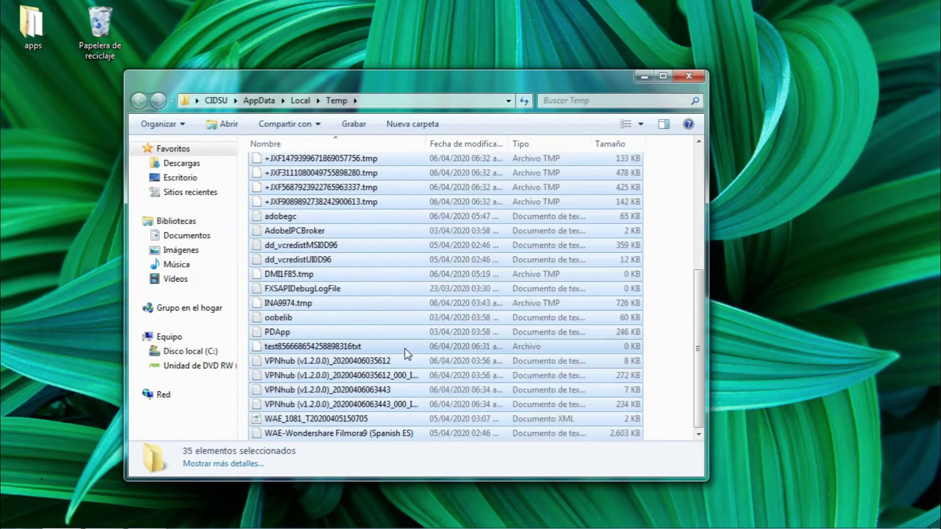
pyautogui.rightClick(405, 349)
pyautogui.click(433, 304)
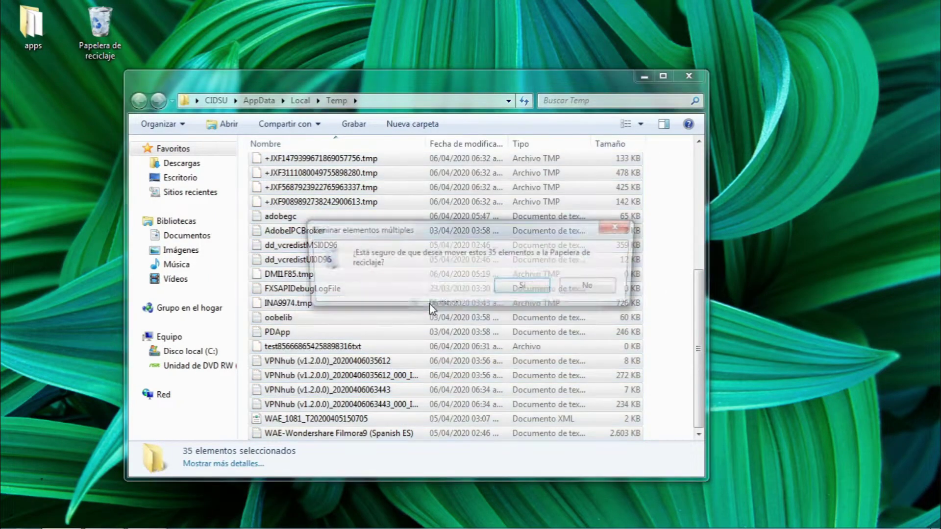
pyautogui.click(506, 285)
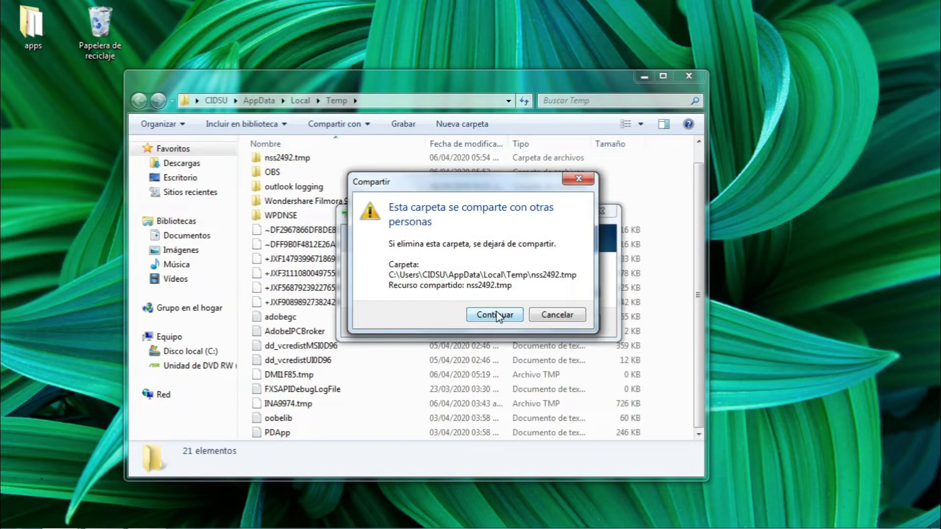
pyautogui.click(497, 313)
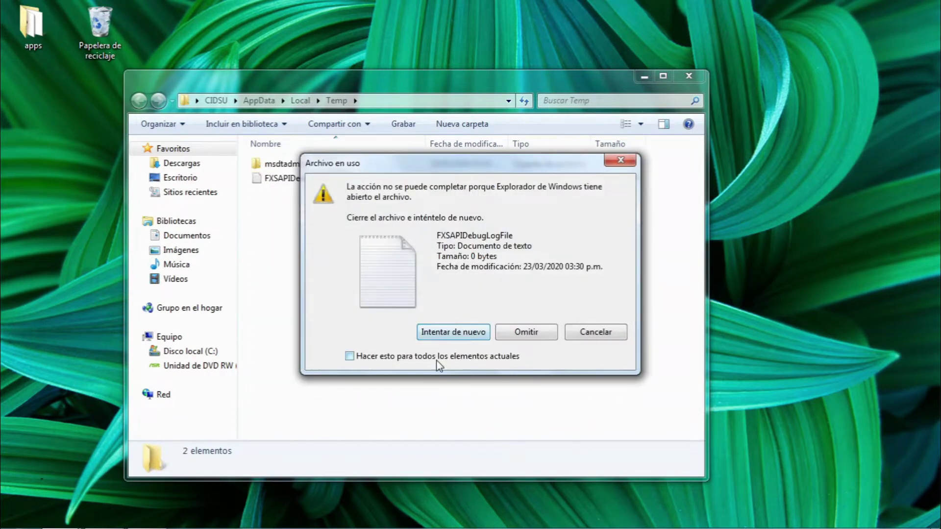
pyautogui.click(455, 355)
pyautogui.click(526, 331)
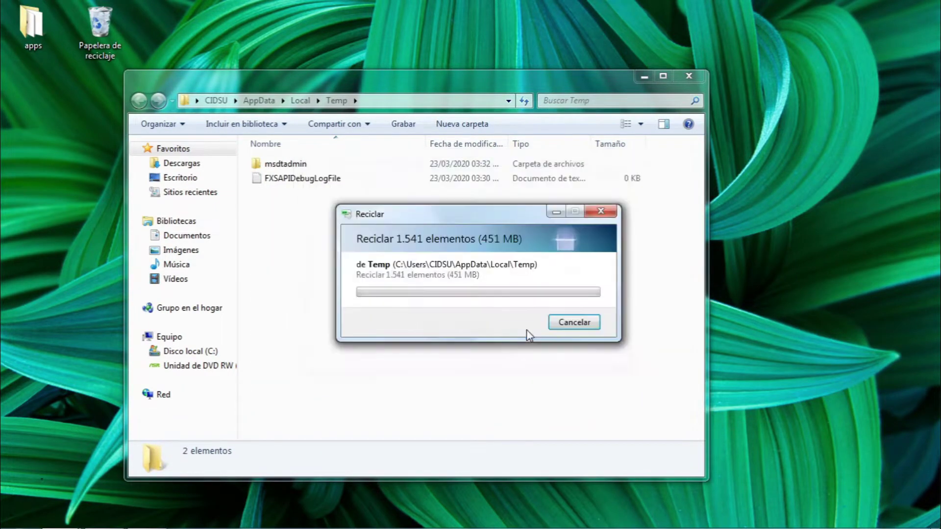
pyautogui.click(685, 76)
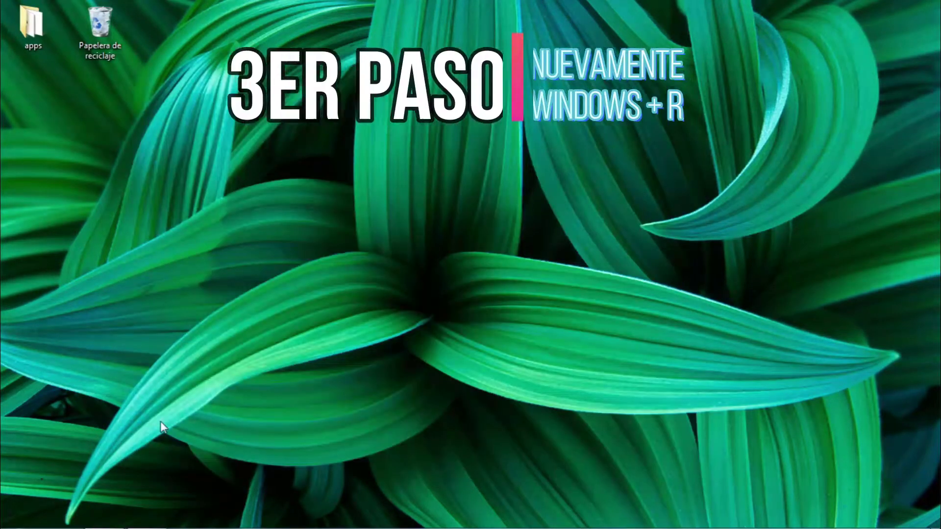
# Open the Windows Prefetch folder with the Run command prefetch, granting permanent access to it.
pyautogui.press('super+r')
pyautogui.press('BackSpace')
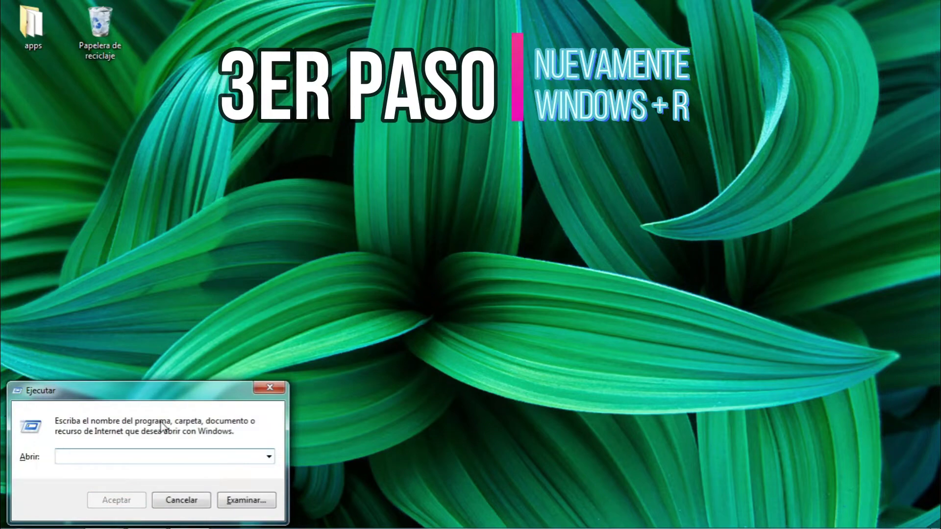
pyautogui.write('prefetch')
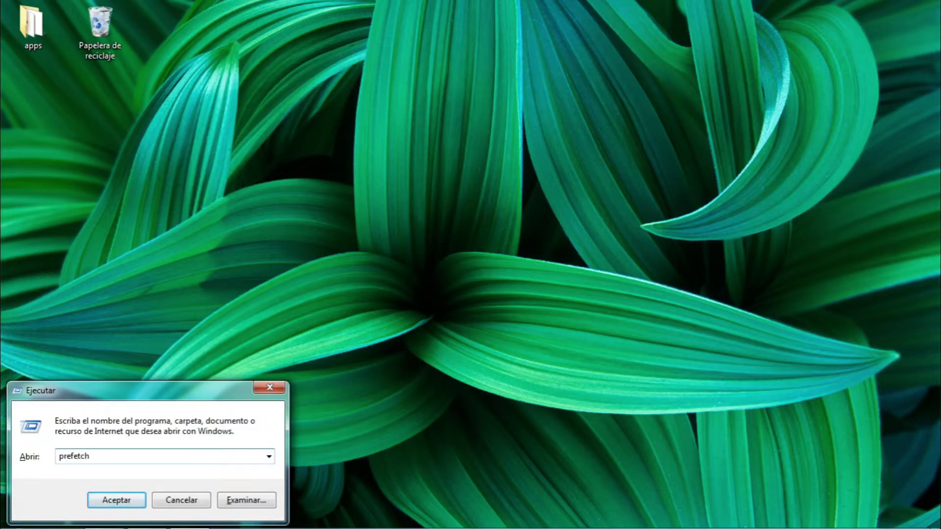
pyautogui.press('Return')
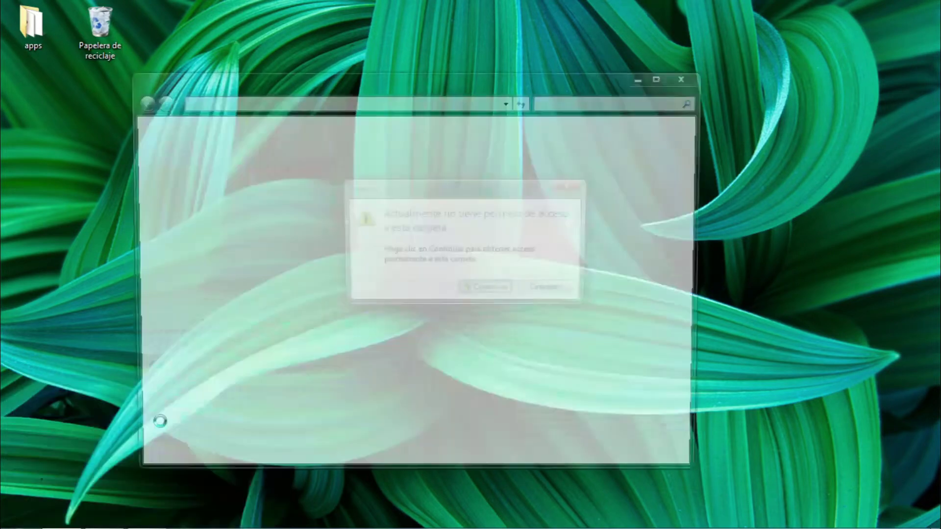
pyautogui.click(491, 290)
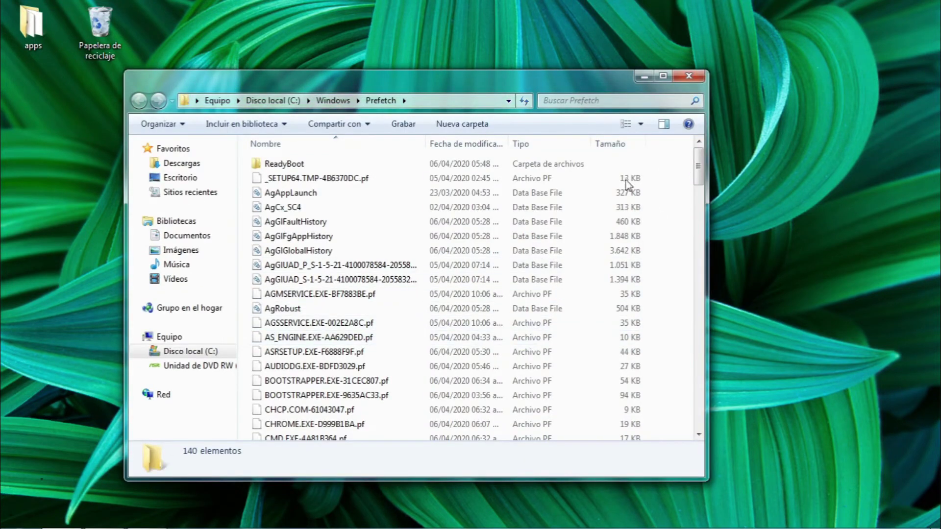
# Move all items in the Prefetch folder to the Recycle Bin and close the folder.
pyautogui.moveTo(664, 164); pyautogui.dragTo(479, 463)
pyautogui.rightClick(467, 391)
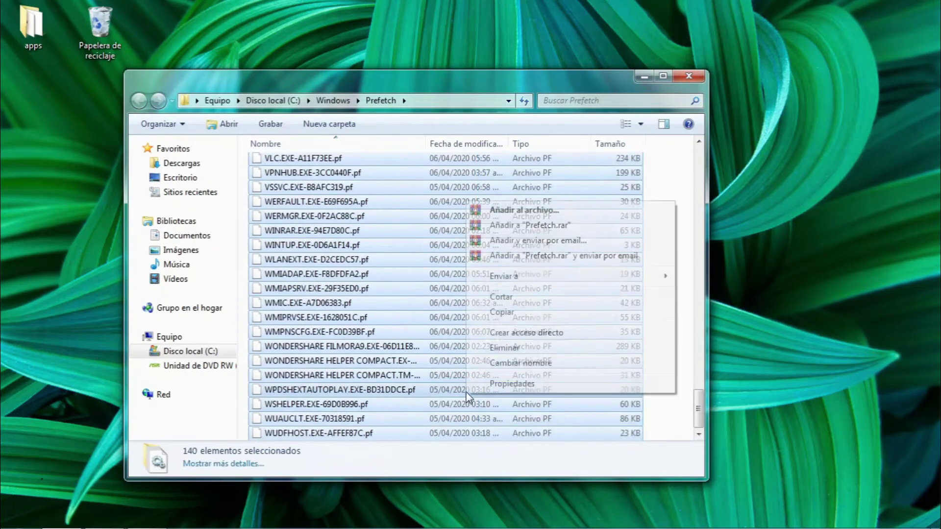
pyautogui.click(509, 348)
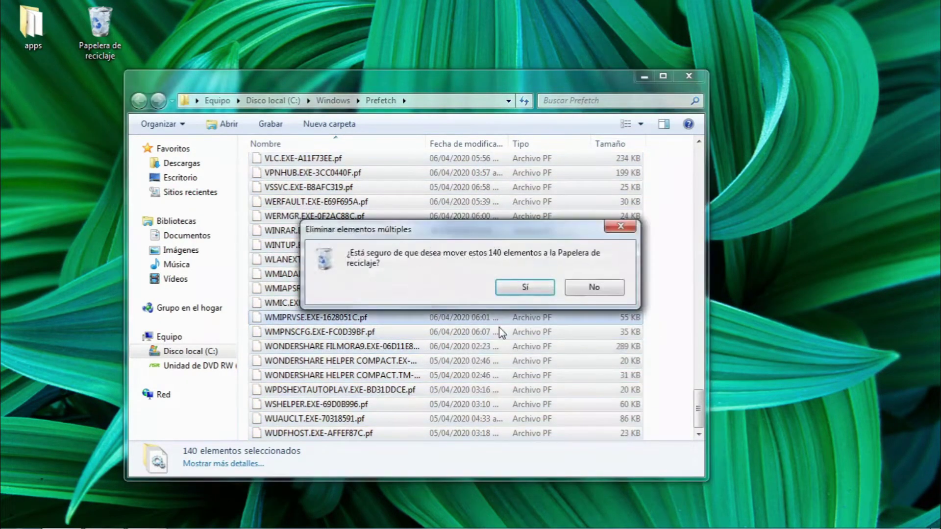
pyautogui.click(513, 287)
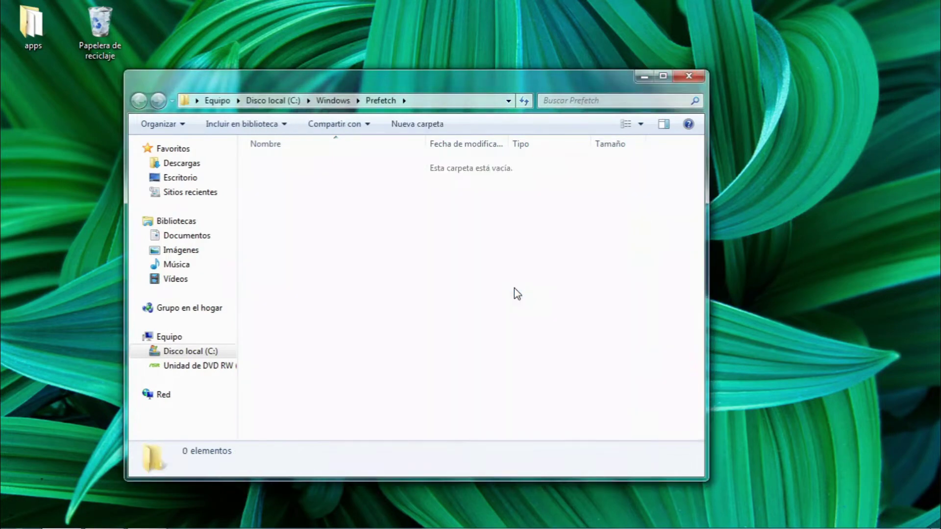
pyautogui.click(685, 76)
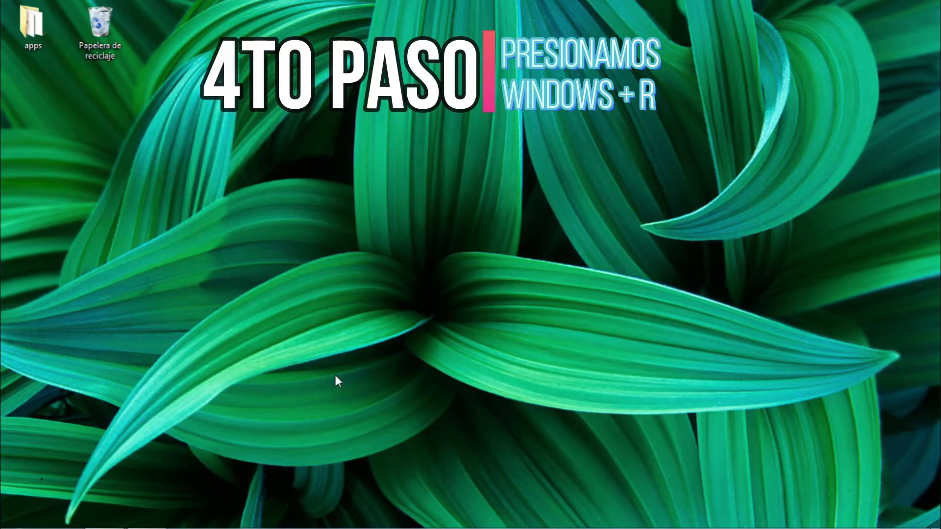
# Open System Configuration with the Run command msconfig and turn off loading startup items under the selective startup.
pyautogui.press('super+r')
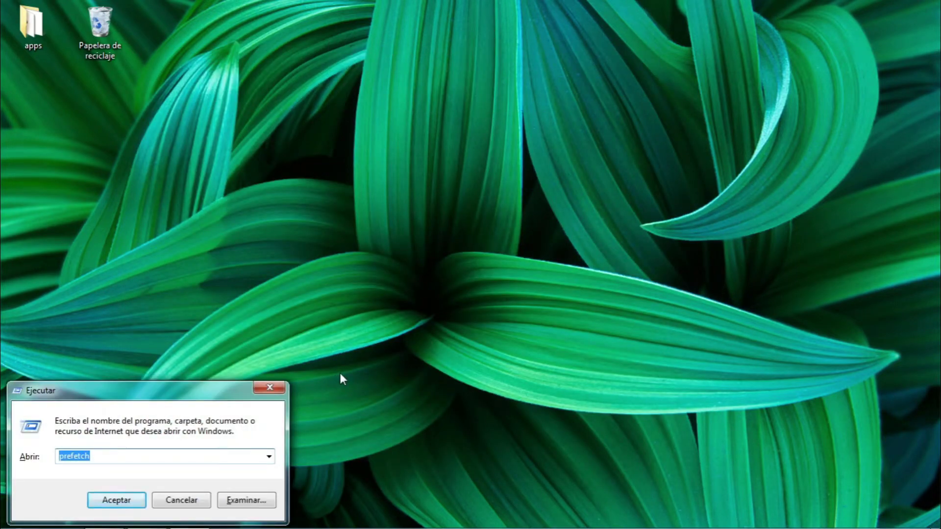
pyautogui.write('msco')
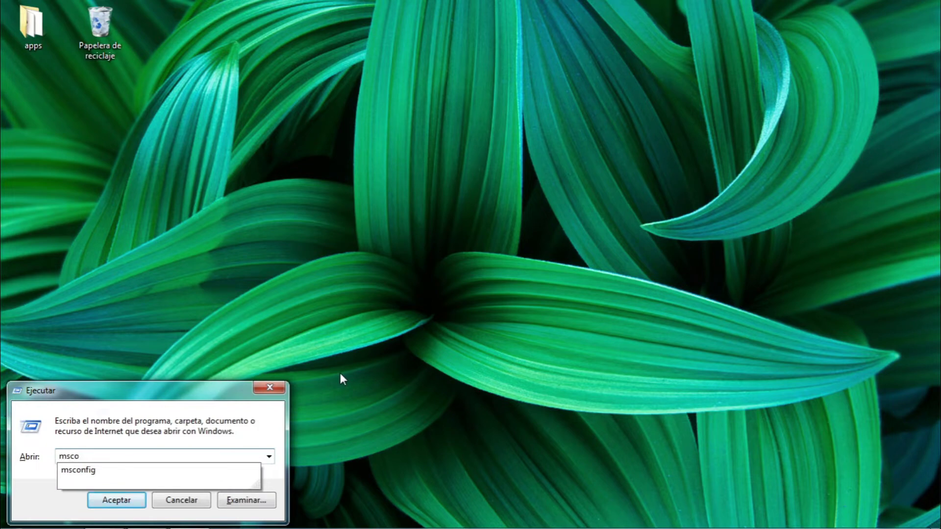
pyautogui.press('Down')
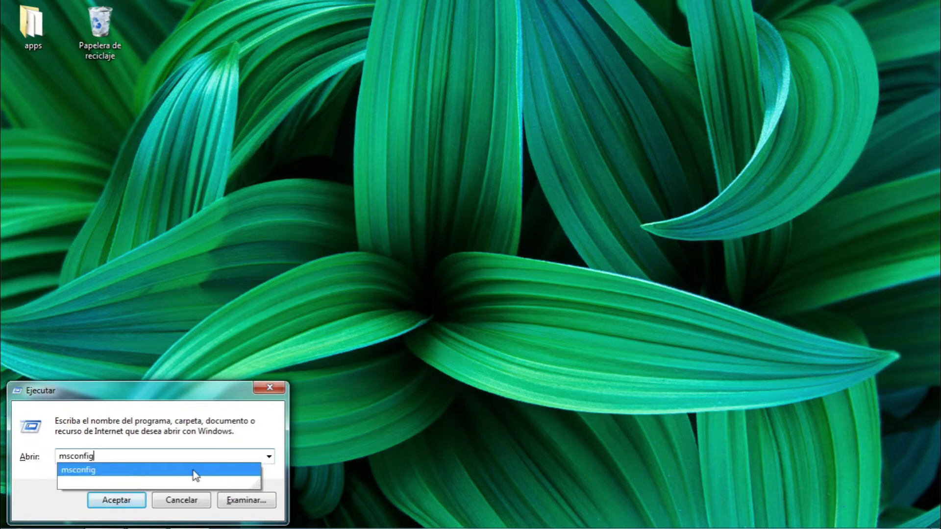
pyautogui.click(143, 487)
pyautogui.click(118, 500)
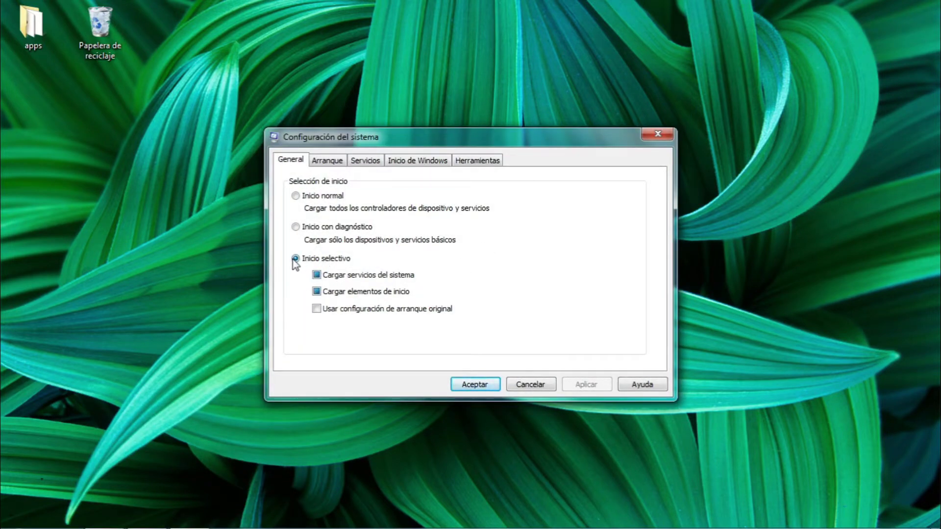
pyautogui.click(317, 292)
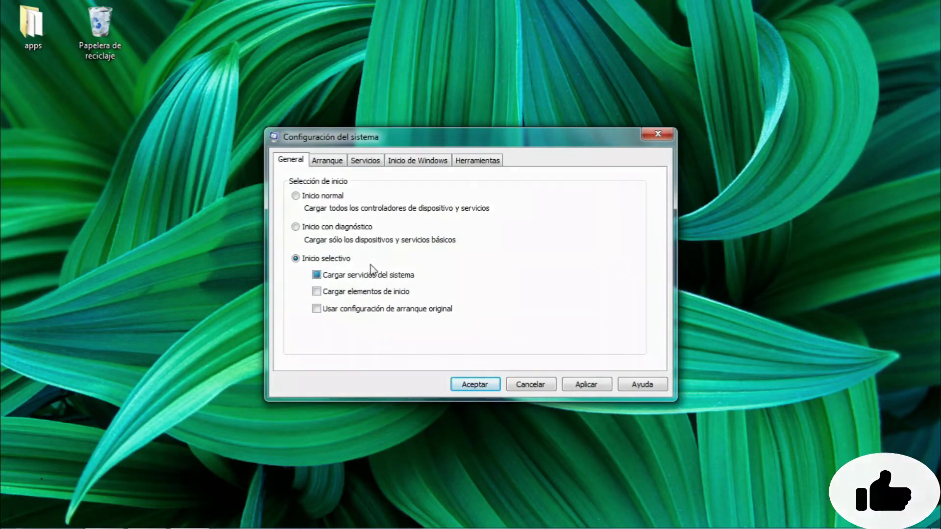
# Hide all Microsoft services in the System Configuration services list.
pyautogui.click(327, 161)
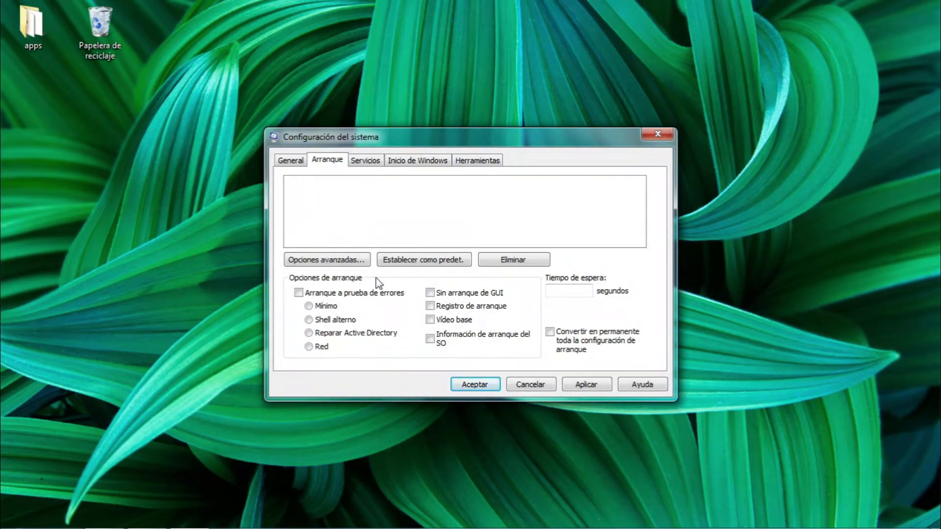
pyautogui.click(366, 166)
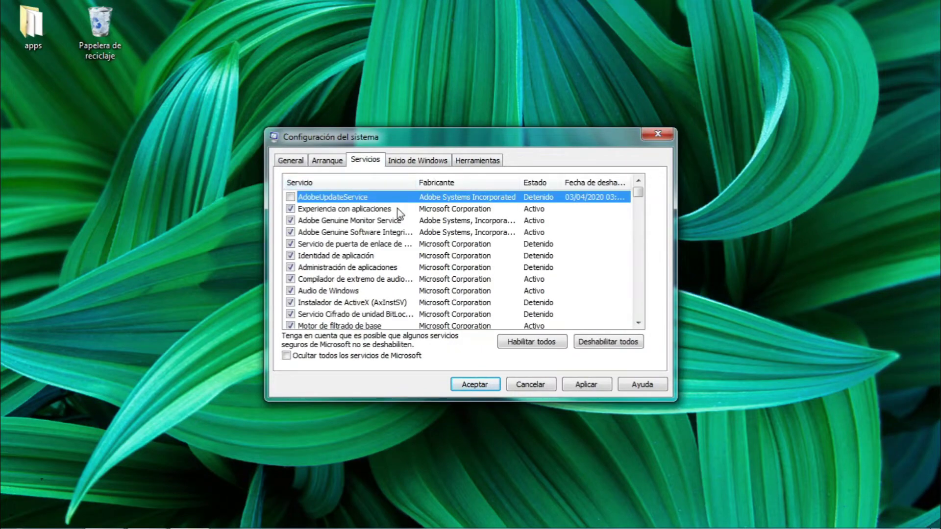
pyautogui.click(300, 355)
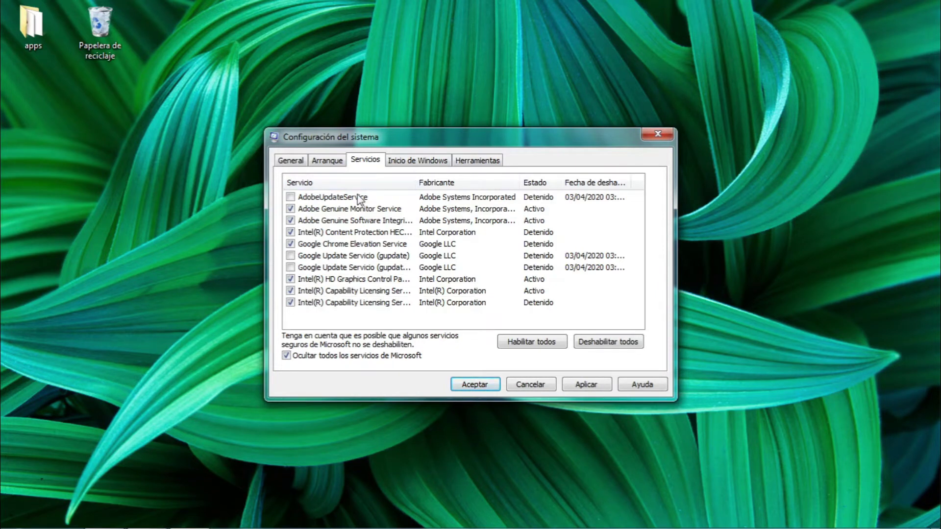
# Disable all the remaining enabled Adobe, Intel and Google services in the services list.
pyautogui.click(304, 197)
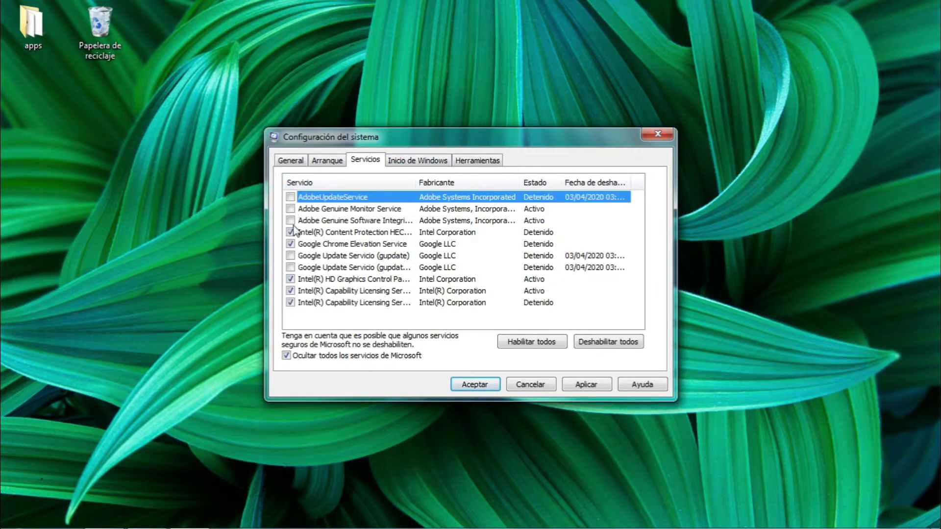
pyautogui.click(290, 232)
pyautogui.click(291, 244)
pyautogui.click(291, 279)
pyautogui.click(290, 291)
pyautogui.click(290, 303)
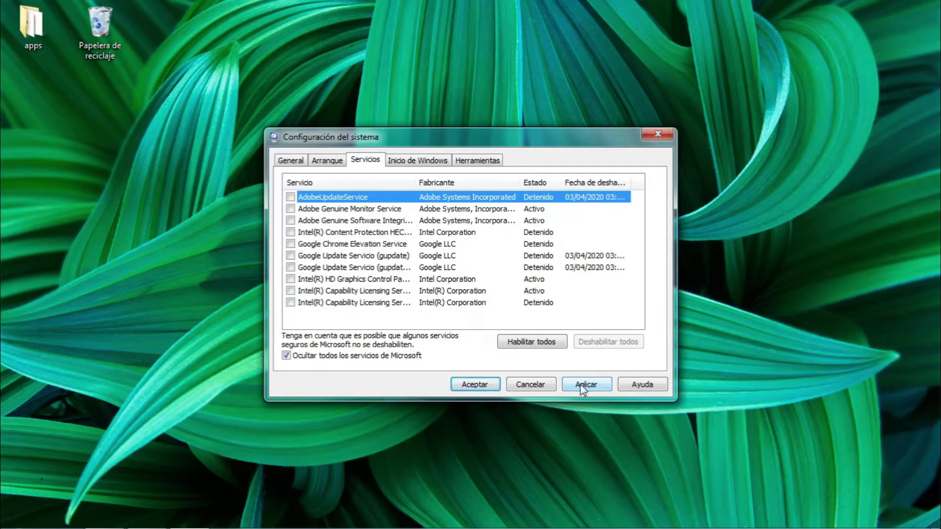
# Review the Windows startup items and the available tools in System Configuration, and close it.
pyautogui.click(412, 161)
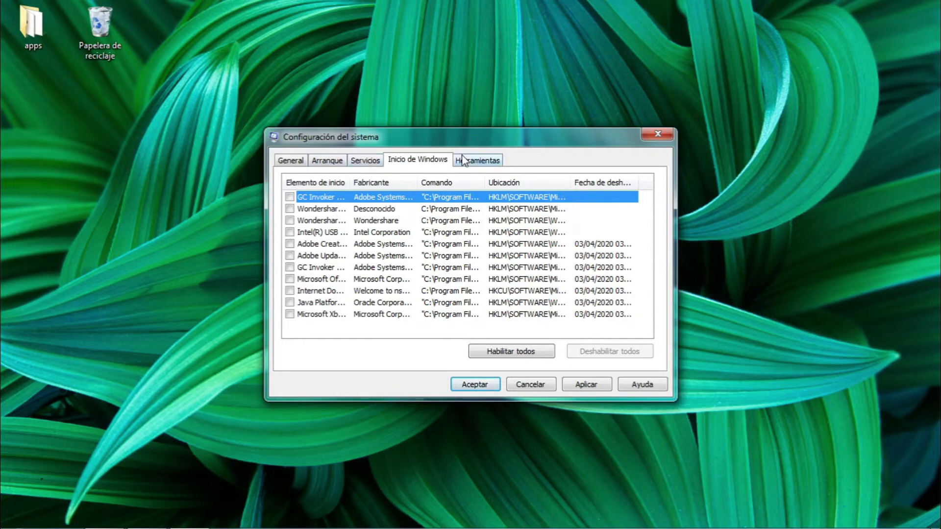
pyautogui.click(478, 160)
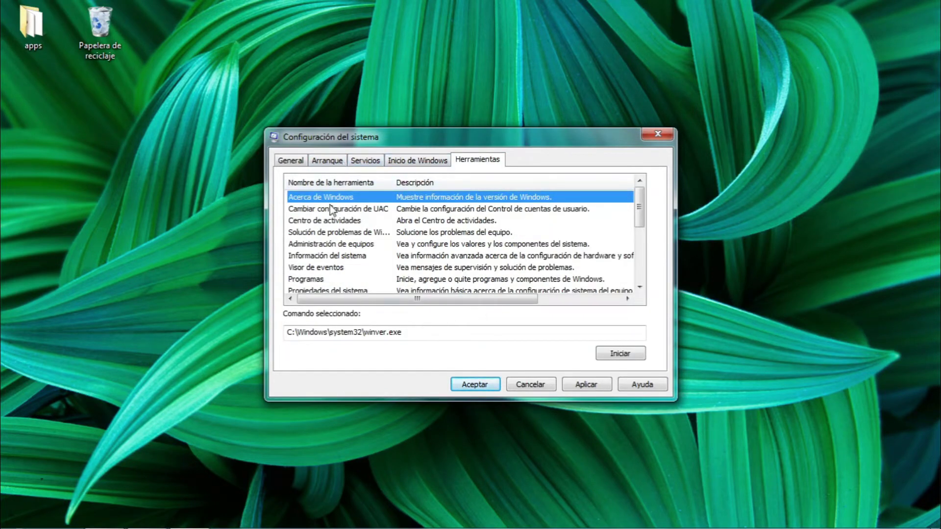
pyautogui.click(337, 161)
pyautogui.click(367, 162)
pyautogui.click(398, 163)
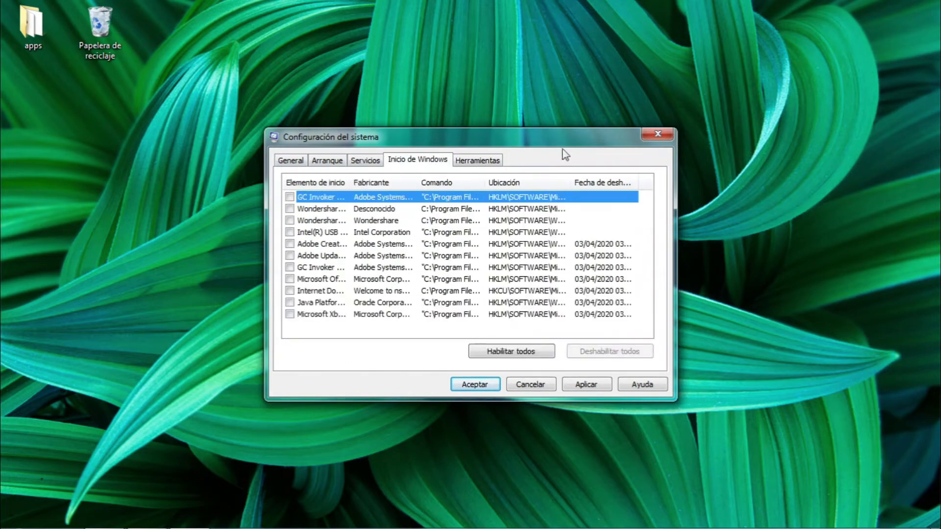
pyautogui.click(654, 136)
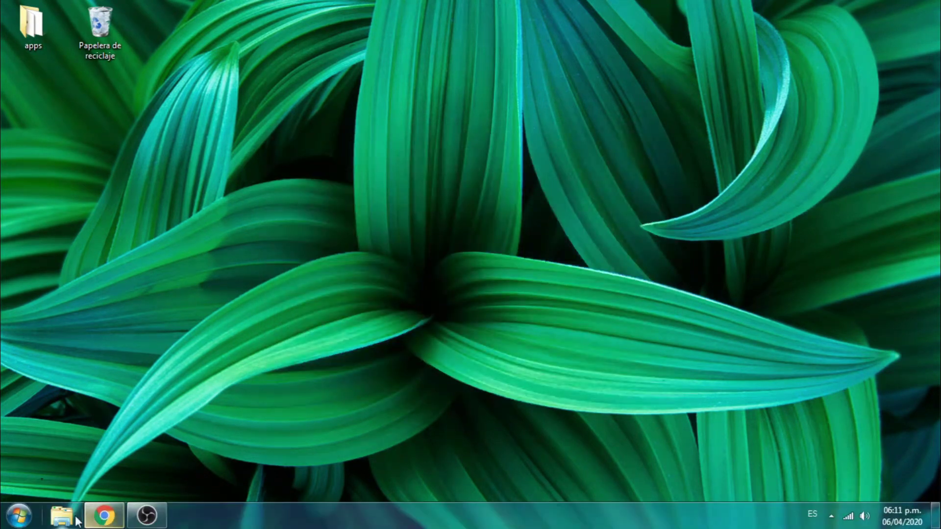
# Open the properties of Equipo from Windows Explorer and maximize the system information window.
pyautogui.click(61, 520)
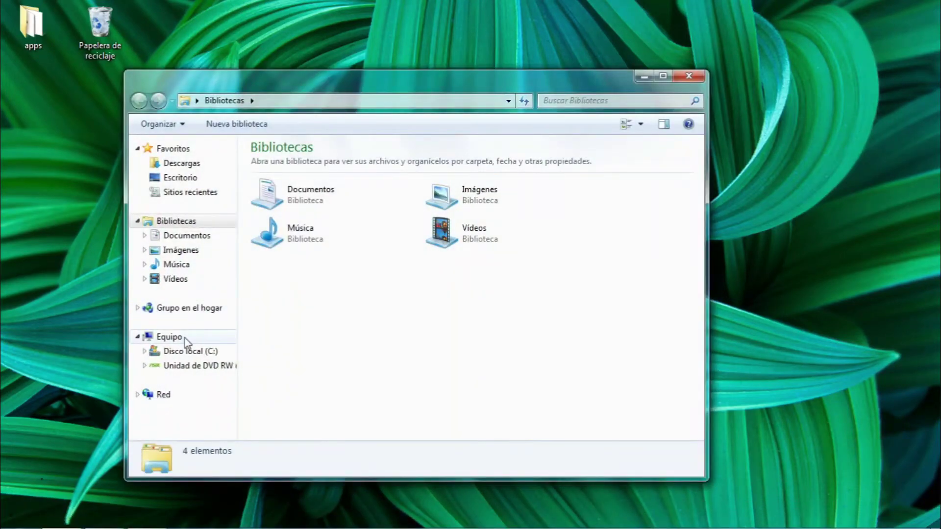
pyautogui.click(184, 338)
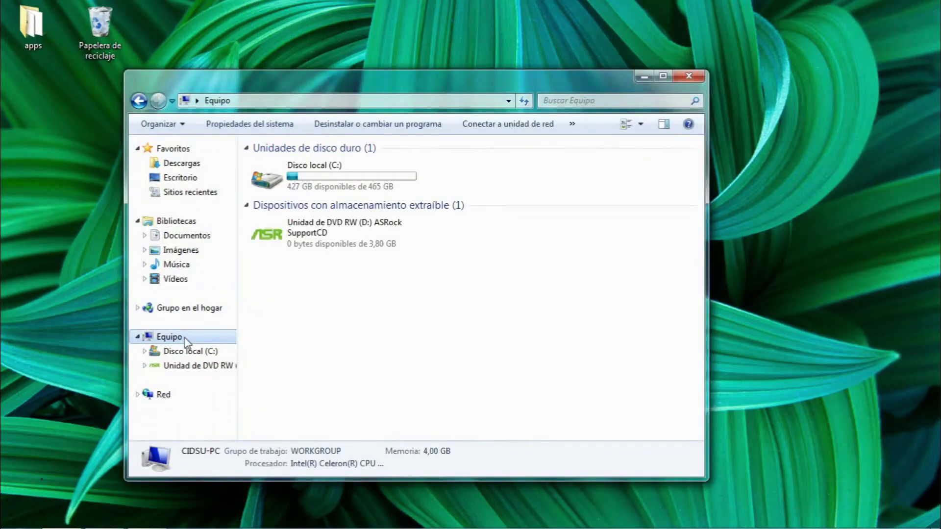
pyautogui.rightClick(216, 334)
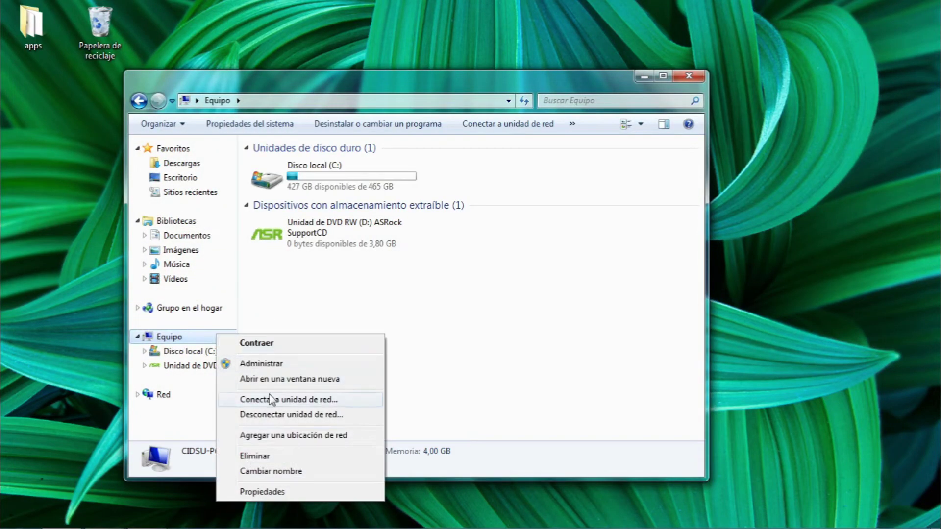
pyautogui.click(262, 492)
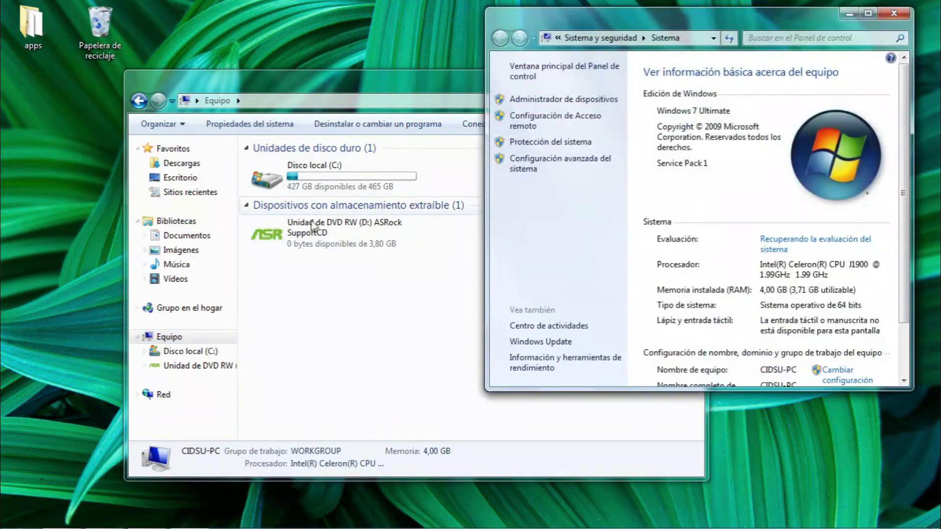
pyautogui.click(868, 13)
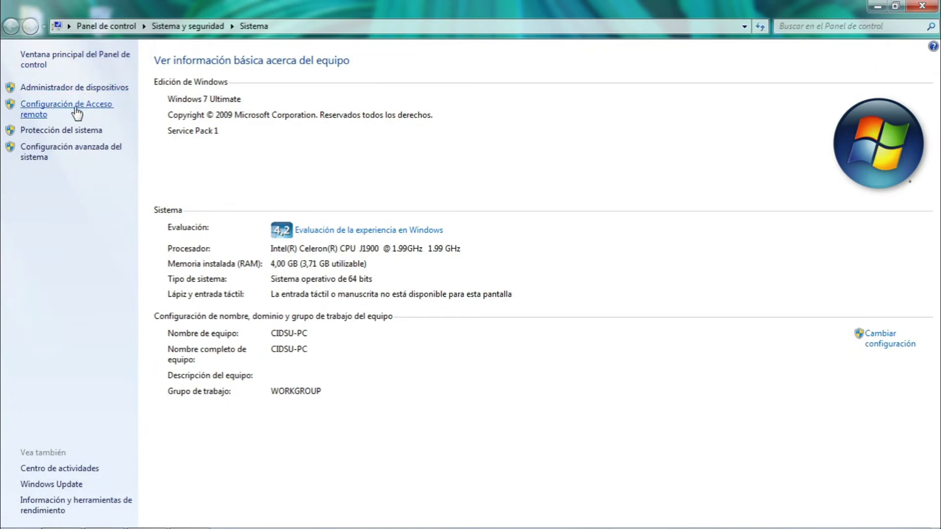
# Open the performance options from the advanced system settings and adjust visual effects for best performance (Ajustar para obtener el mejor rendimiento).
pyautogui.click(84, 147)
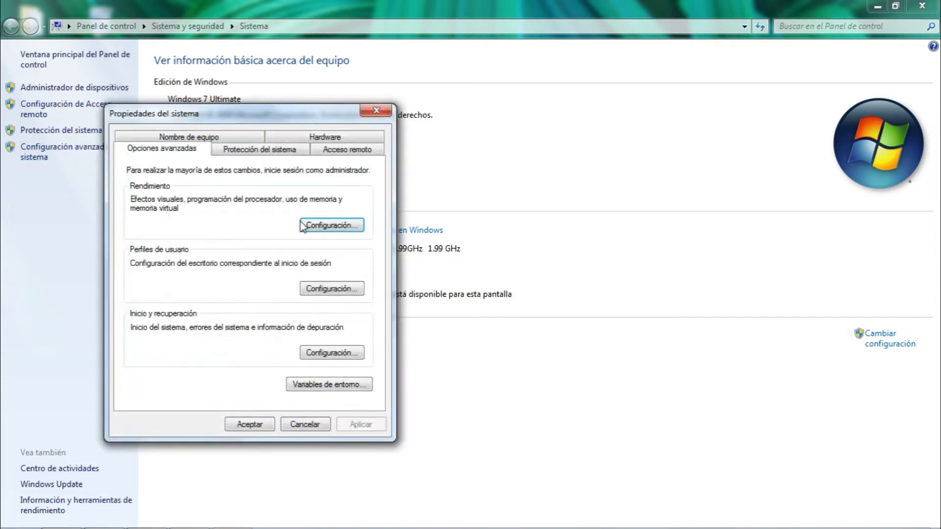
pyautogui.click(329, 228)
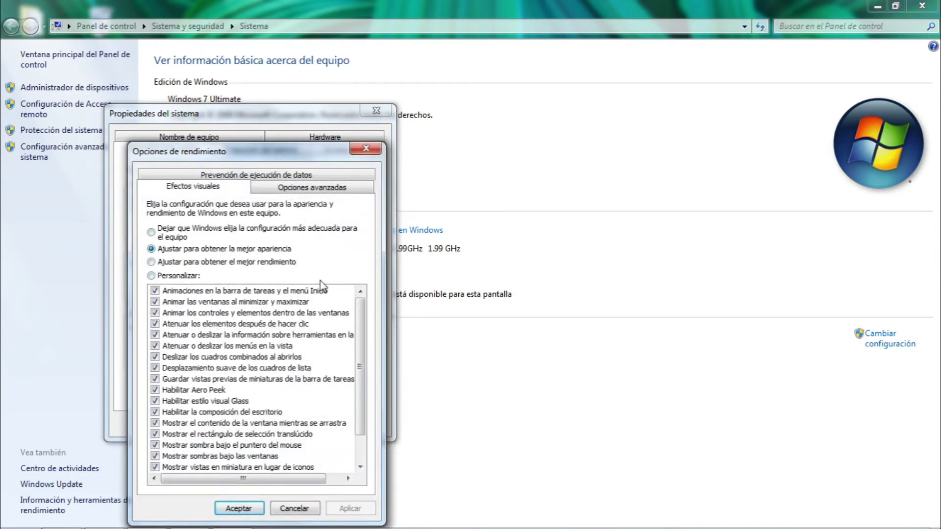
pyautogui.click(152, 262)
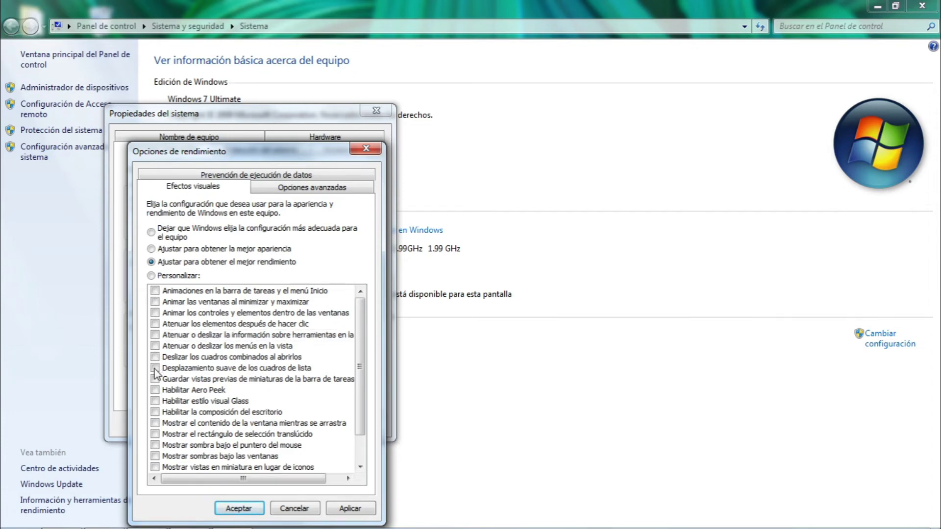
# Enable the visual effects for Aero Peek, Glass visual style, desktop composition and showing window contents while dragging.
pyautogui.click(155, 389)
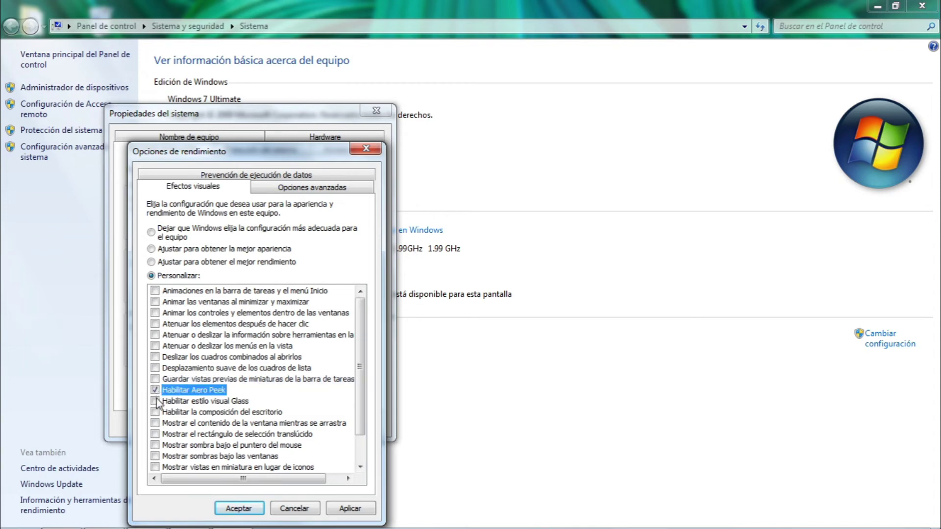
pyautogui.click(155, 401)
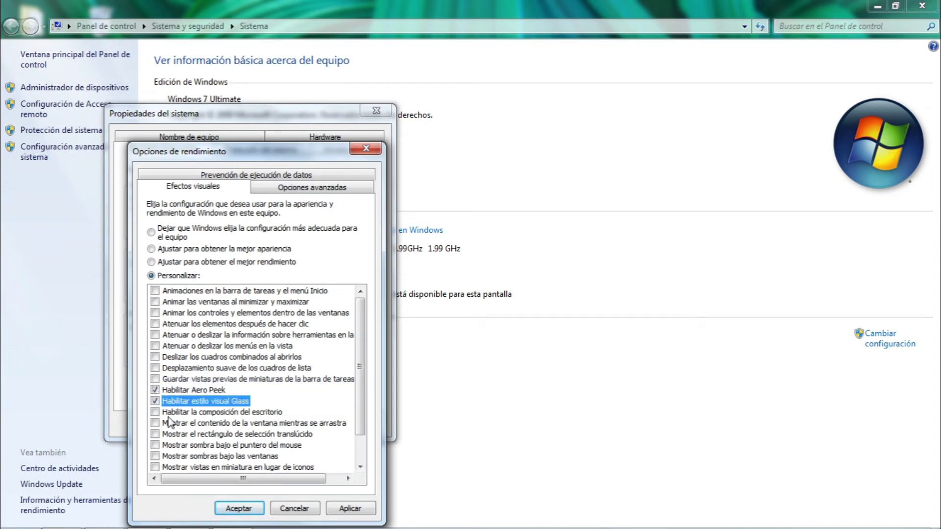
pyautogui.click(155, 413)
pyautogui.scroll(-1, 364, 391)
pyautogui.moveTo(364, 390); pyautogui.dragTo(360, 408)
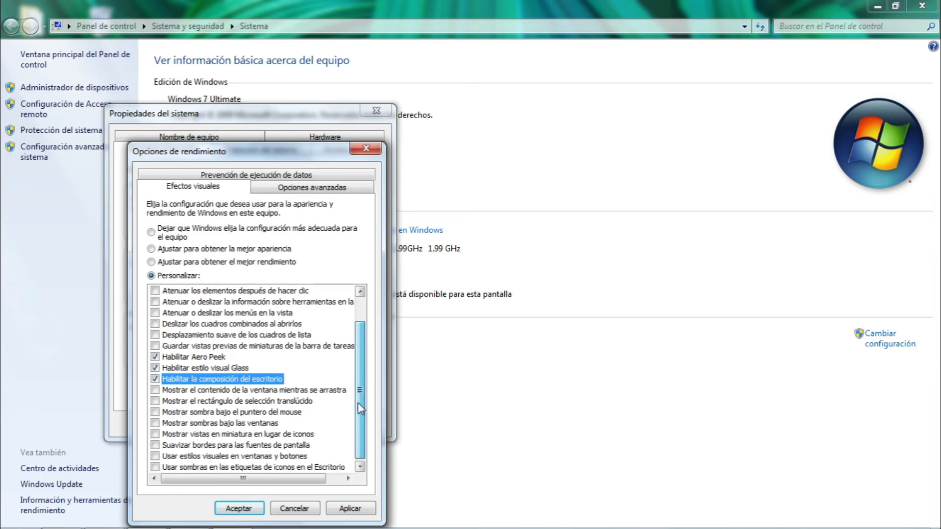
pyautogui.click(155, 390)
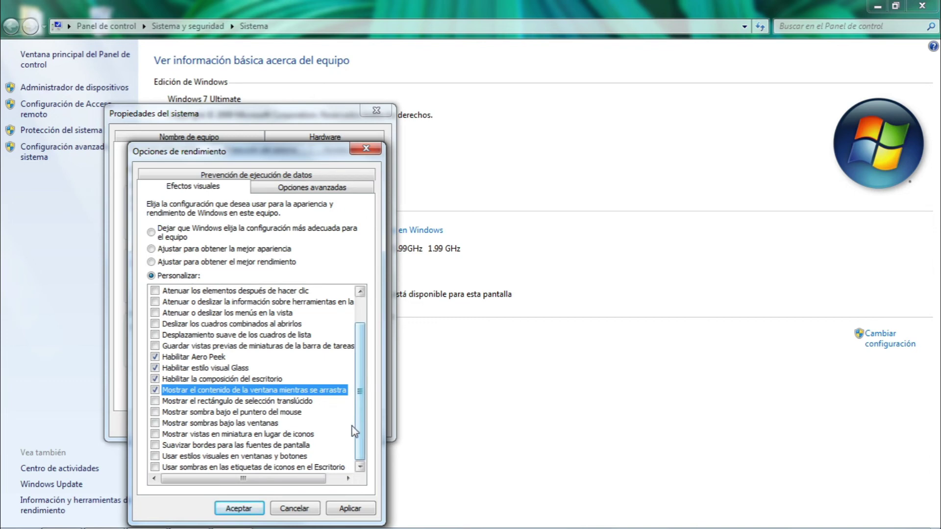
# Enable visual styles on windows and buttons, keep thumbnails and font edge smoothing off, and apply the visual effects.
pyautogui.click(156, 434)
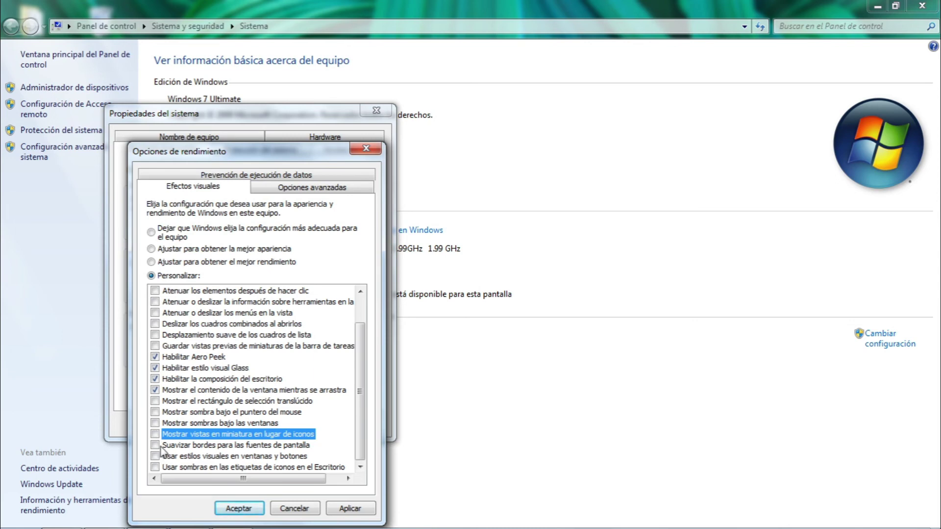
pyautogui.click(160, 445)
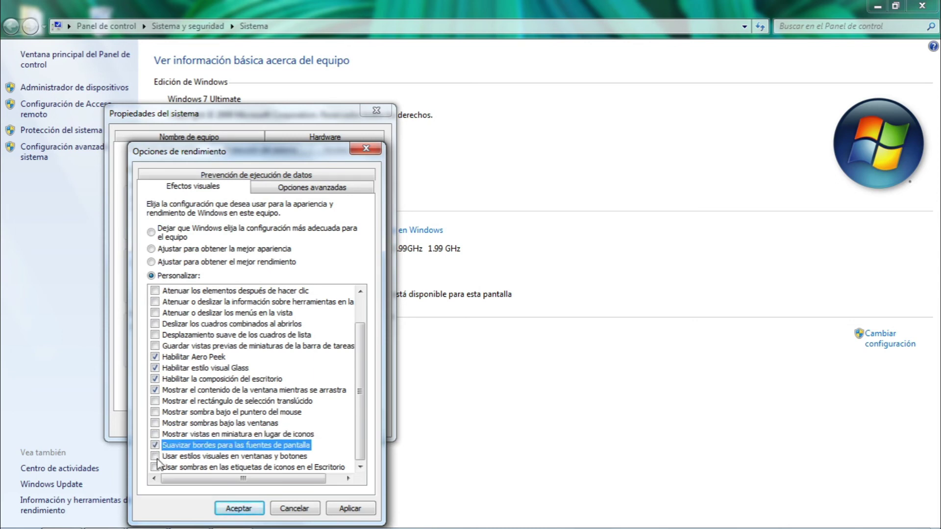
pyautogui.click(155, 456)
pyautogui.click(155, 445)
pyautogui.click(346, 509)
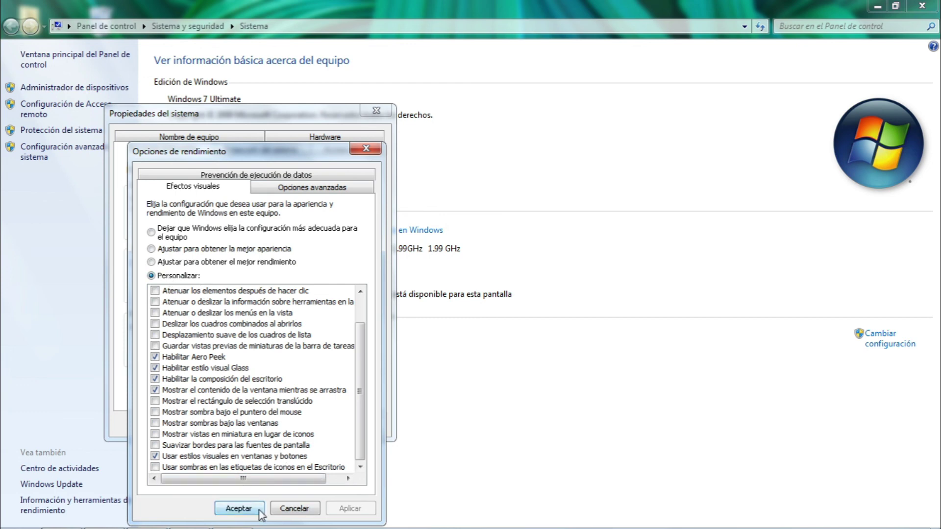
# Open the advanced performance options for processor scheduling and virtual memory.
pyautogui.click(309, 188)
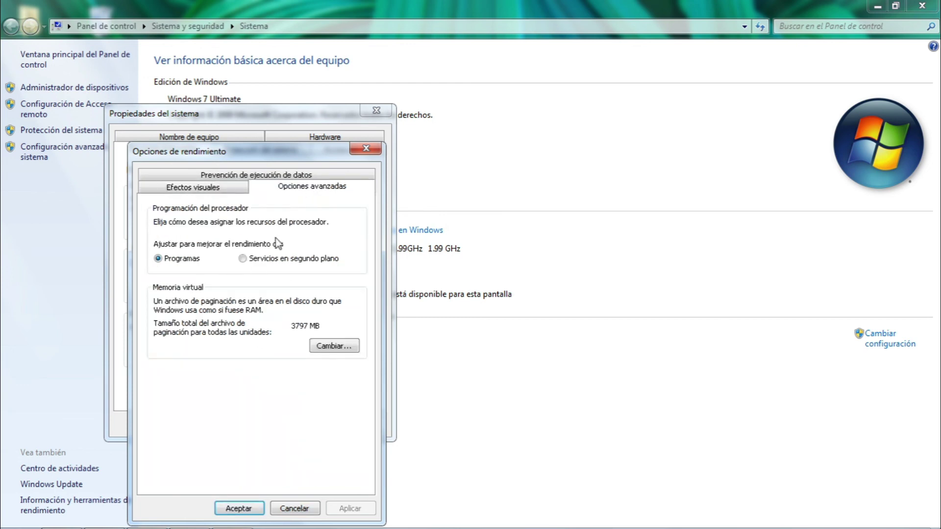